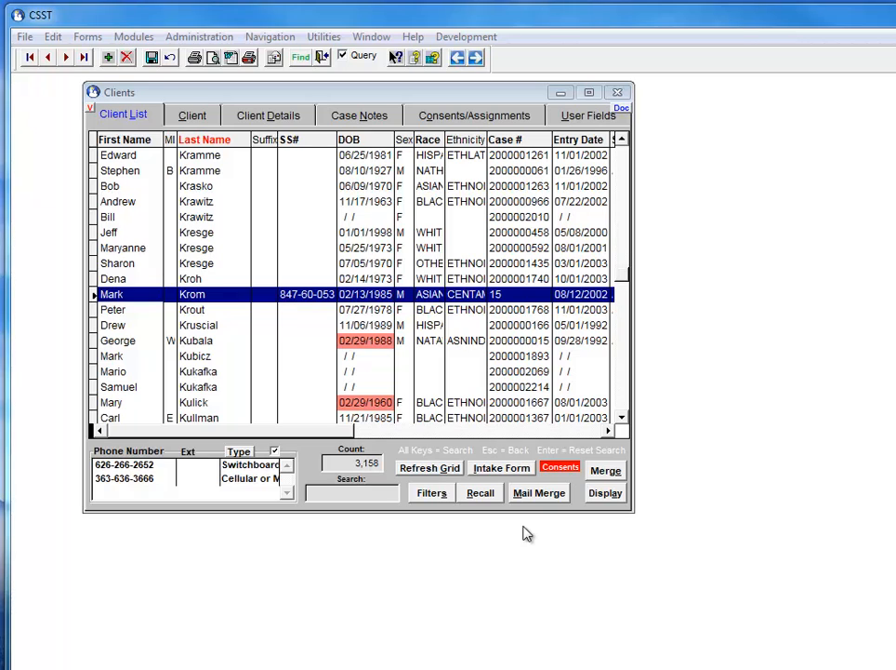
- Start the Client Age query from the CSST queries available in the client filter
click(432, 495)
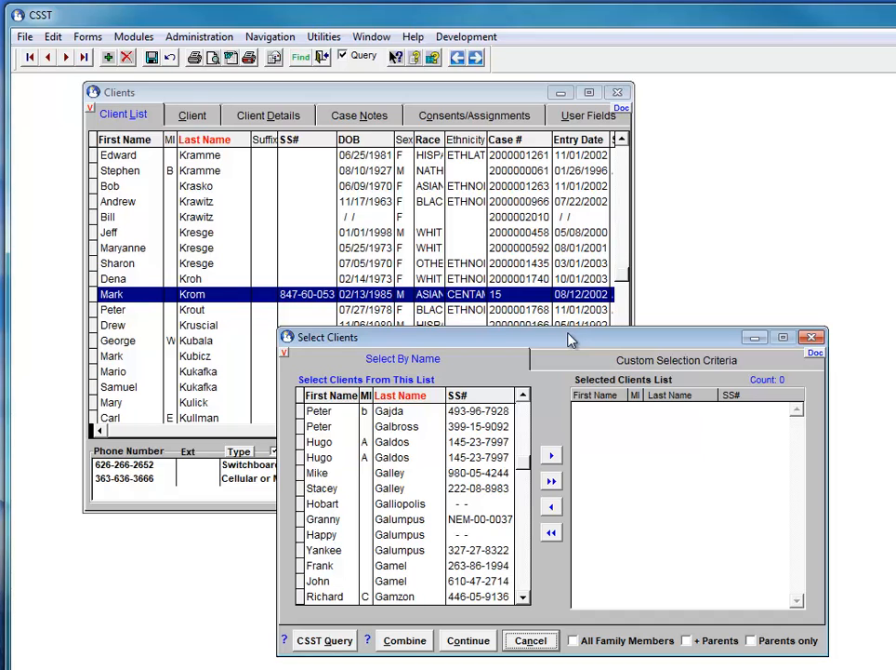
click(310, 640)
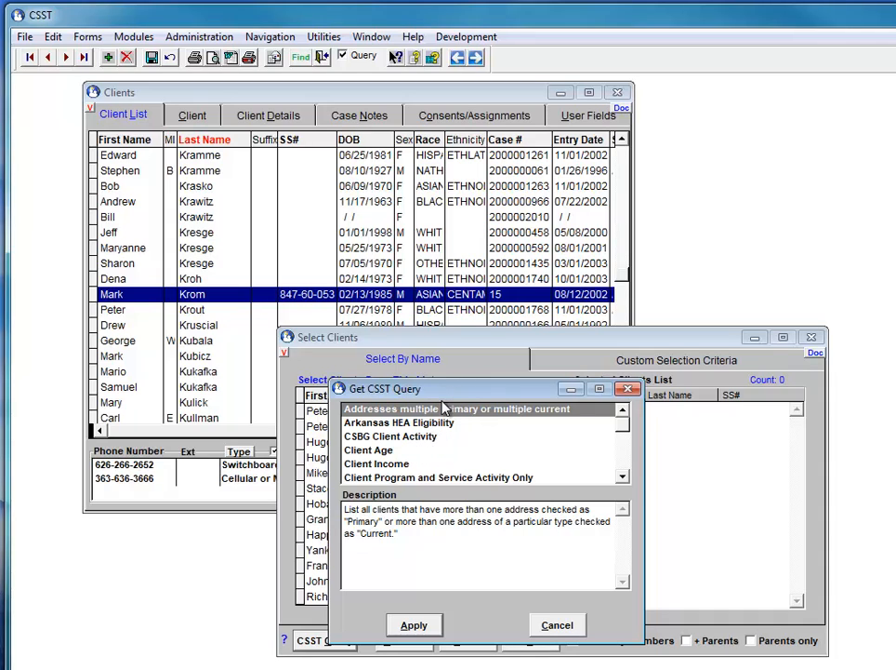
click(385, 451)
click(415, 629)
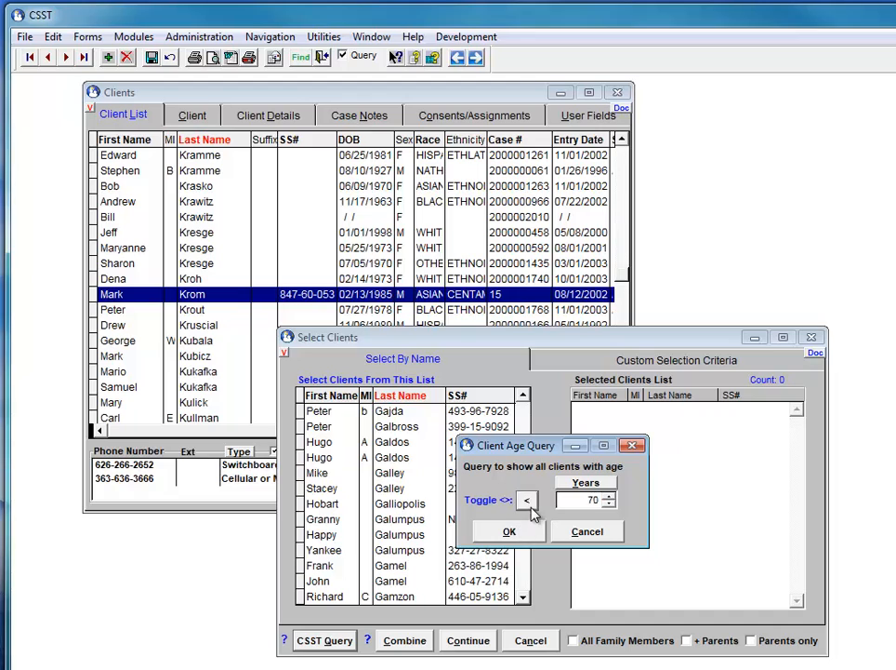
- Set the age query to clients older than 50 years and filter the client list to the resulting selection
click(528, 503)
click(528, 502)
click(608, 503)
click(608, 503)
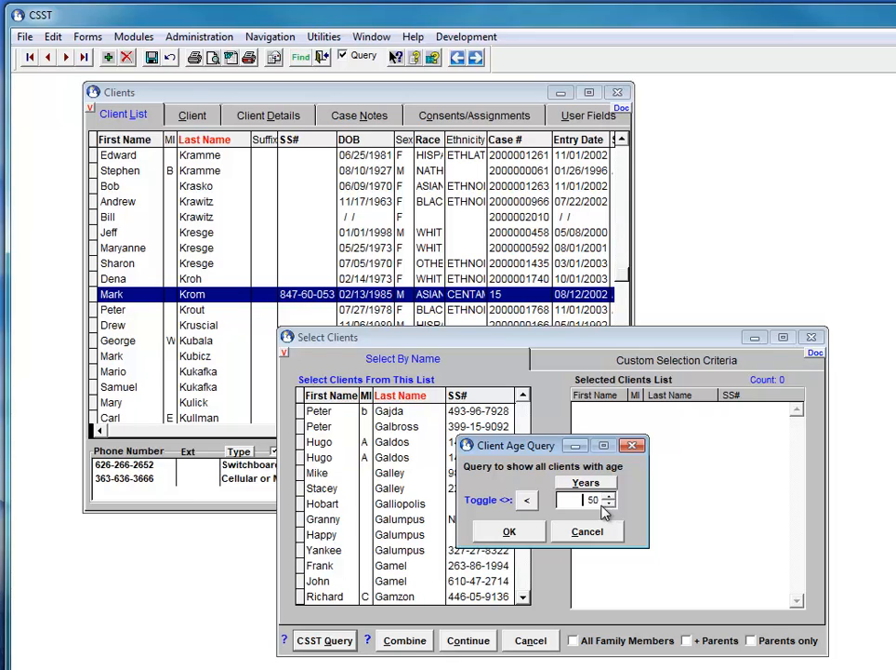
click(527, 501)
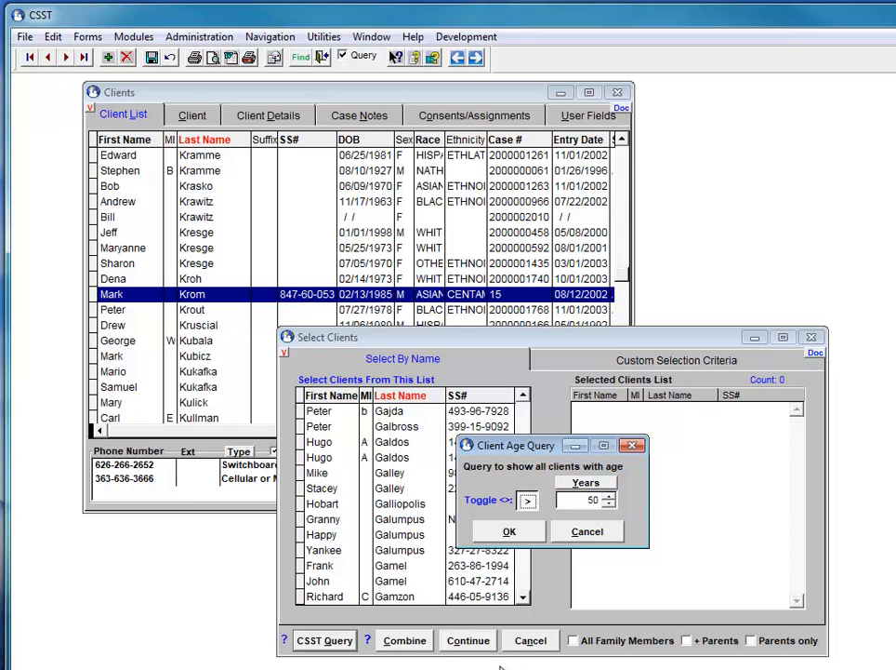
click(517, 532)
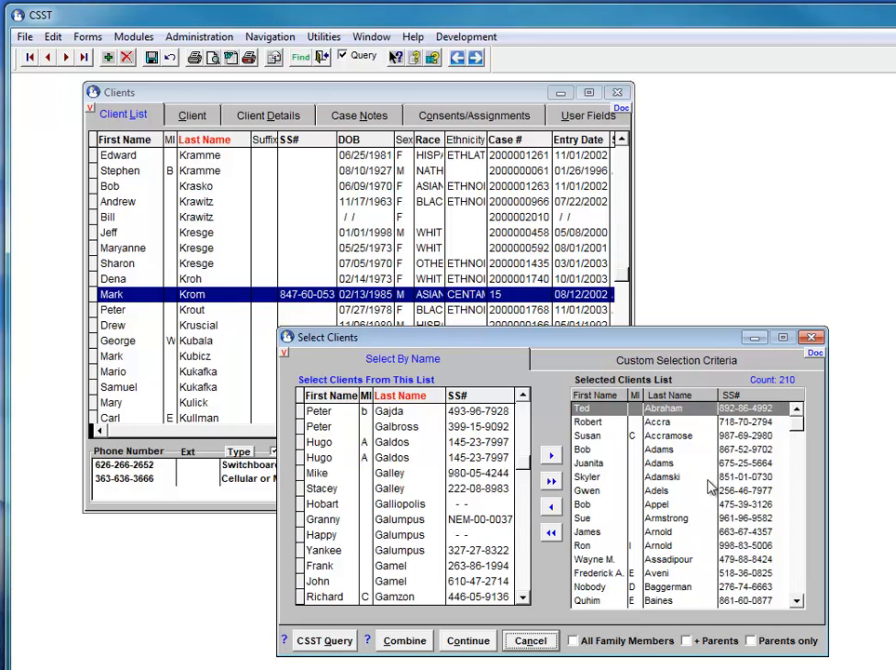
click(469, 641)
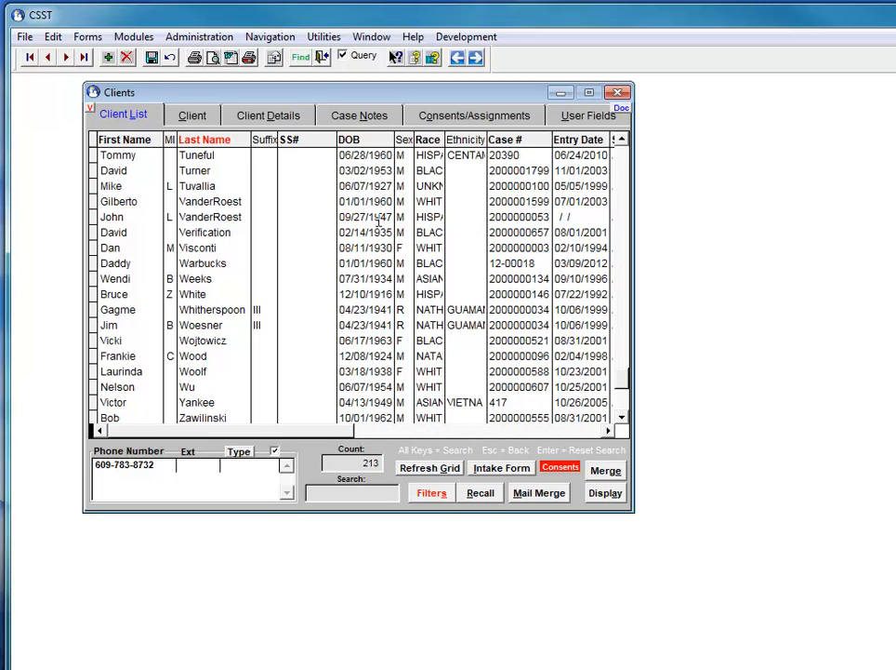
- Remove the age filter from the client list and recall the list of CSST queries
click(429, 494)
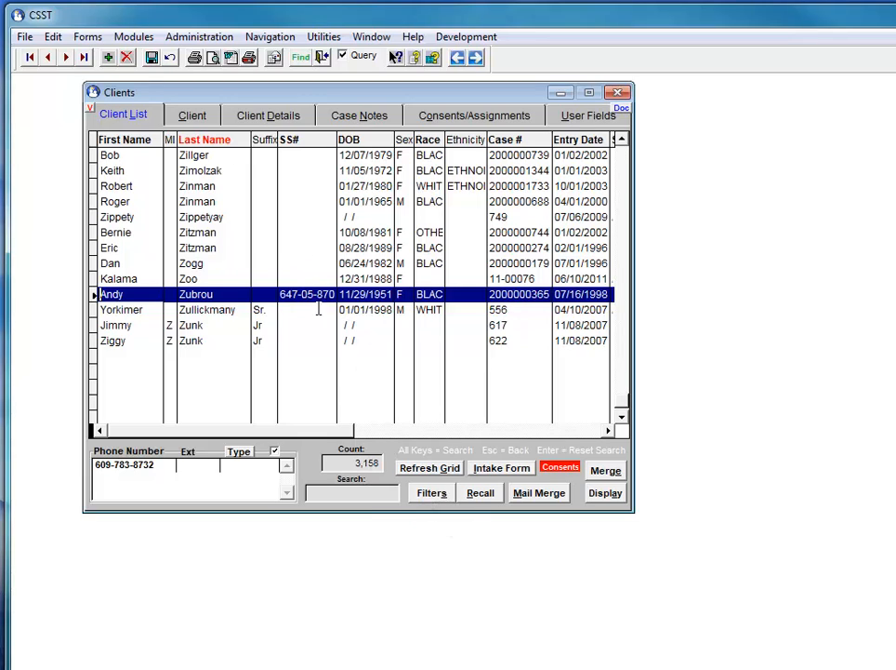
click(480, 494)
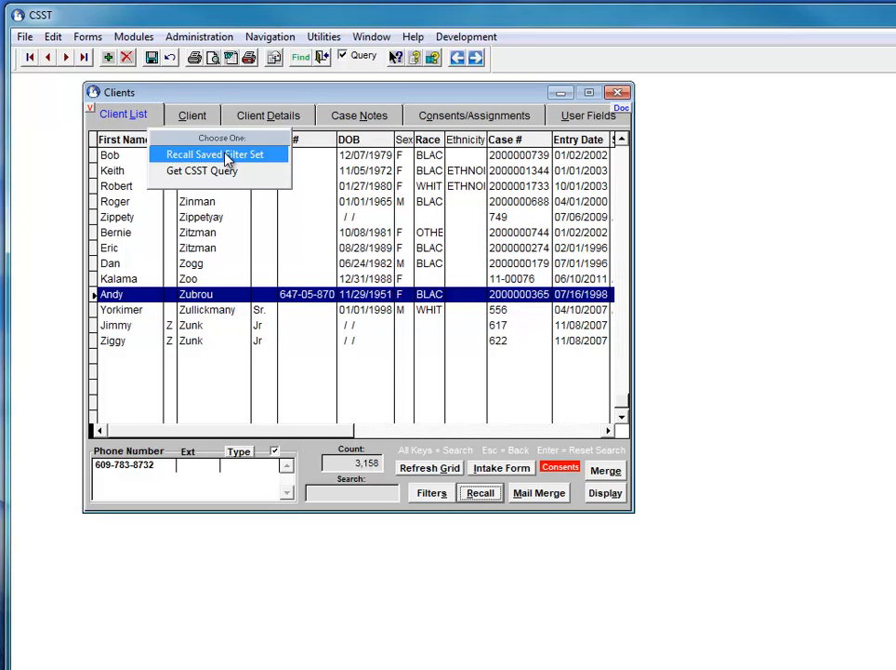
click(207, 175)
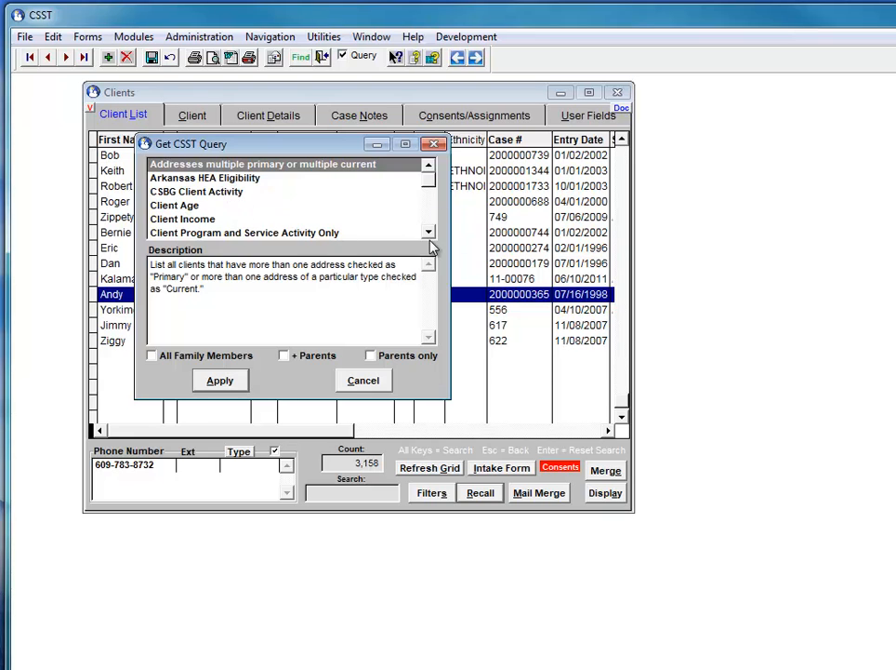
- Look through the CSST query list and read the description of the query for clients with zero income and income never entered
scroll(428, 231, down, 7)
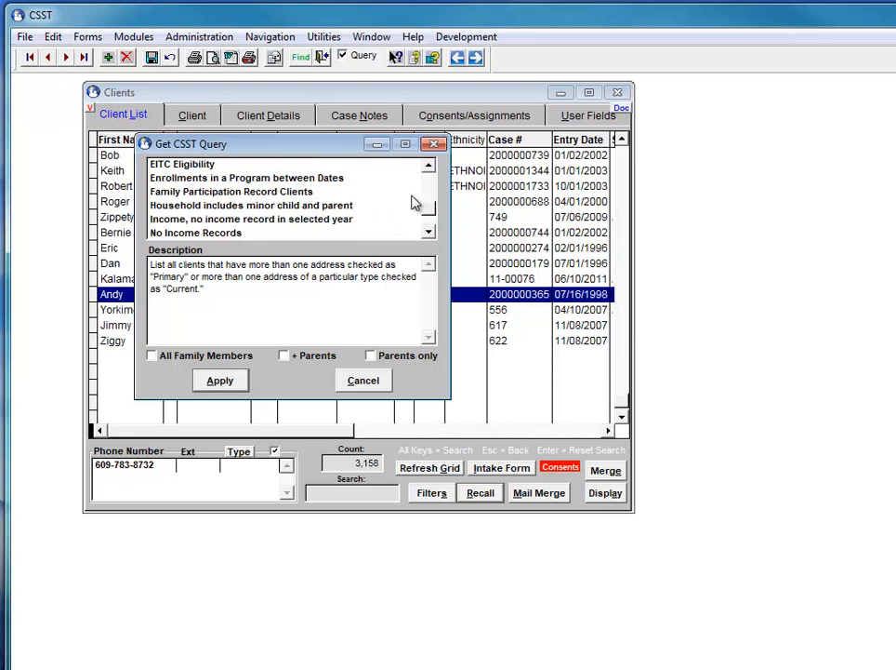
click(431, 186)
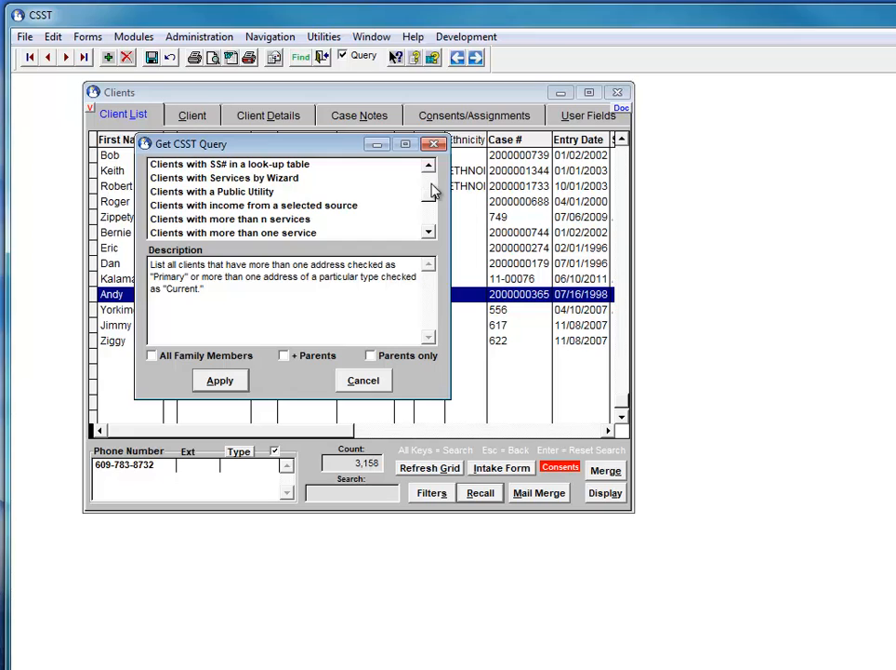
click(429, 232)
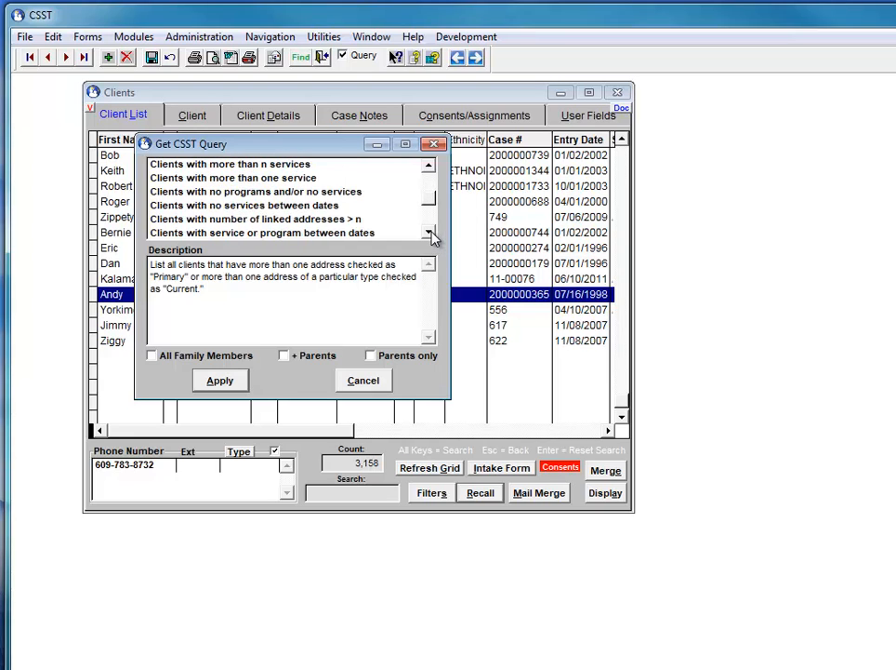
click(429, 232)
click(428, 232)
click(235, 219)
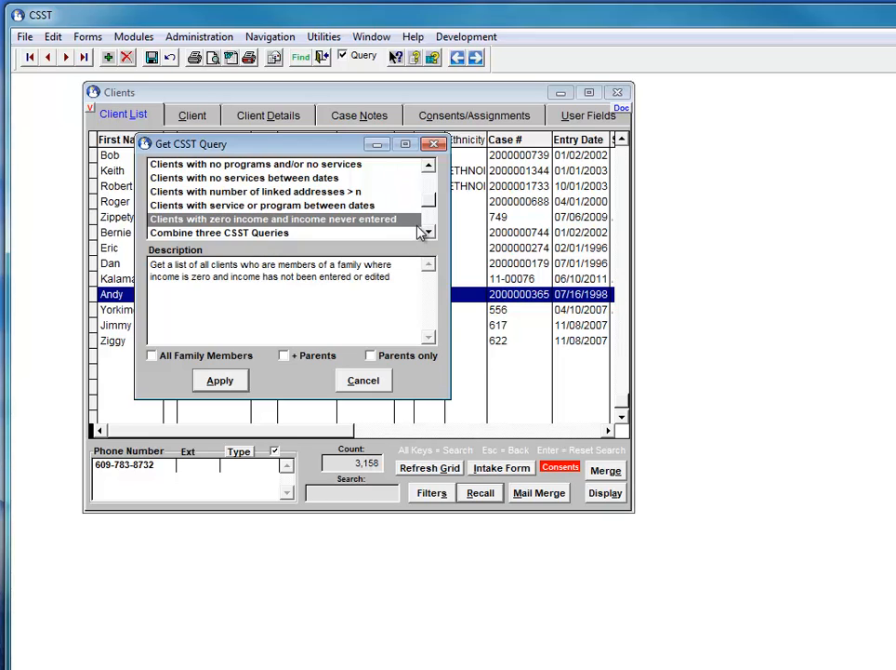
- Review the descriptions of the Zip code invalid, Two Program Instances Enrollment and Duplicated Client Names queries
drag(431, 203, 428, 229)
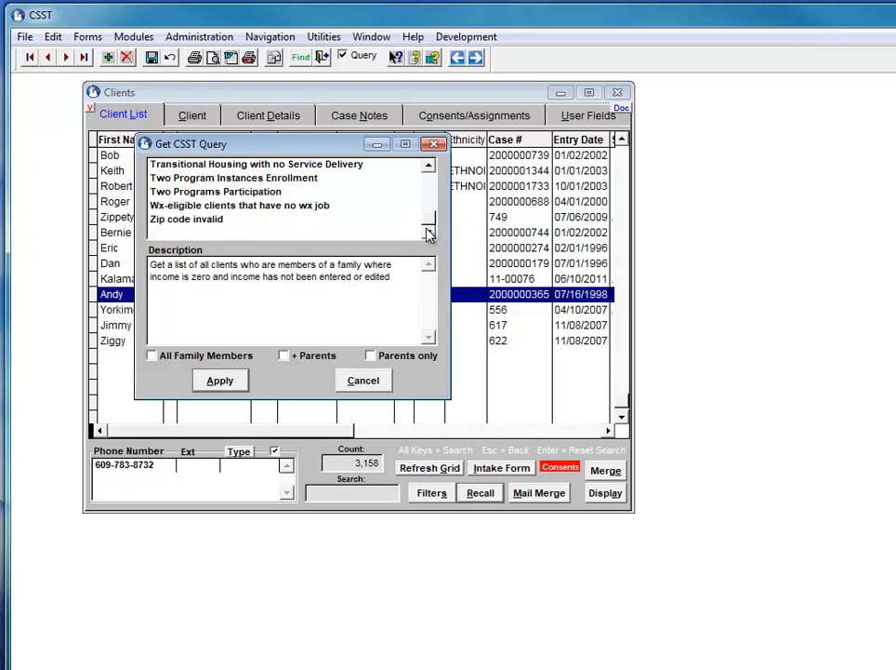
click(190, 219)
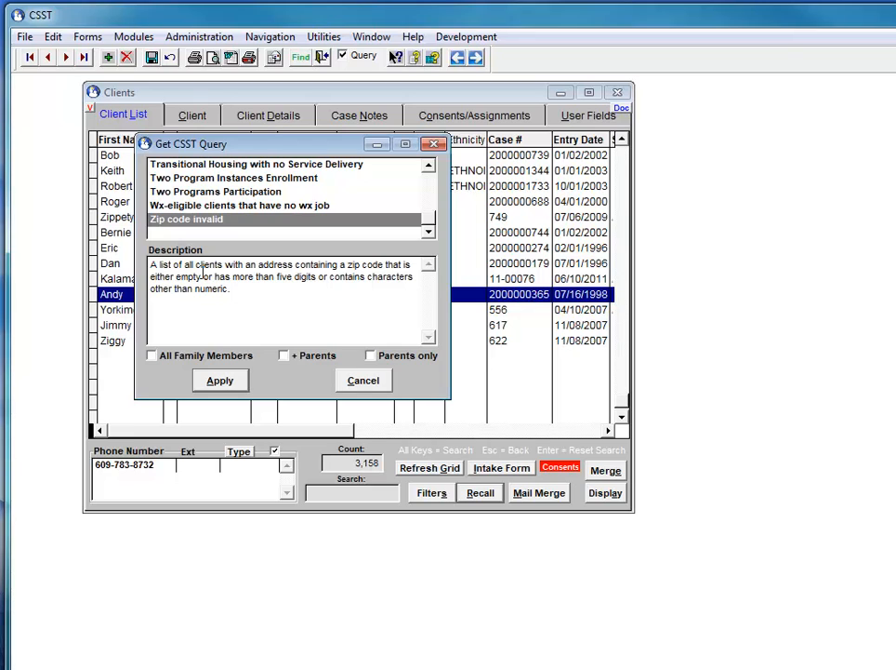
click(200, 178)
click(427, 197)
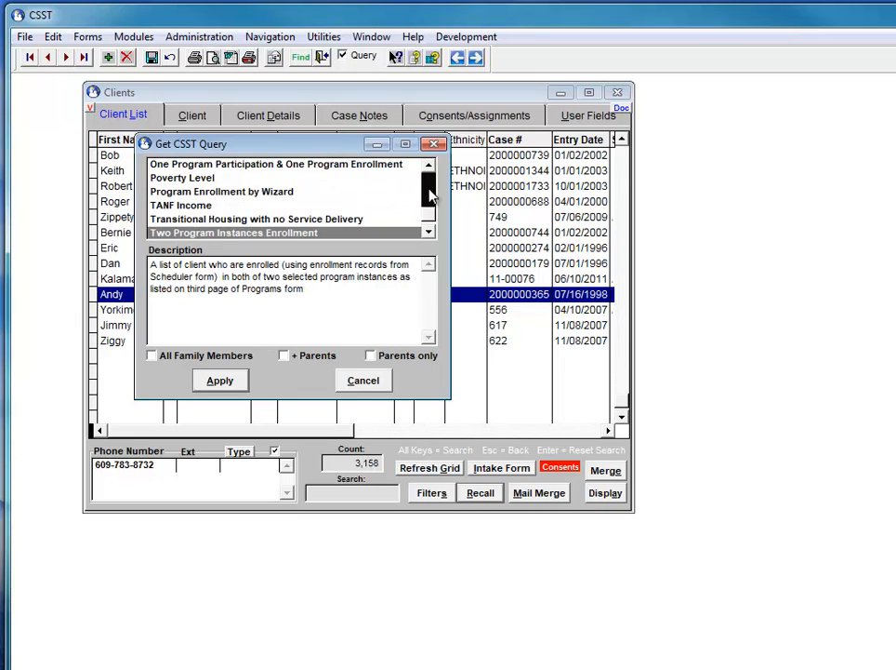
scroll(241, 202, up, 6)
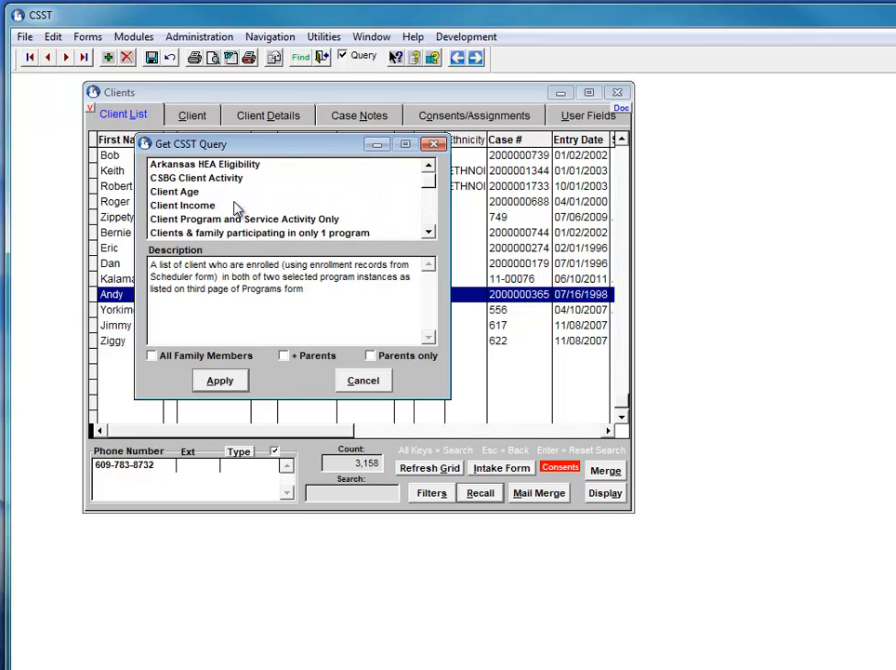
click(180, 194)
key(d)
click(205, 221)
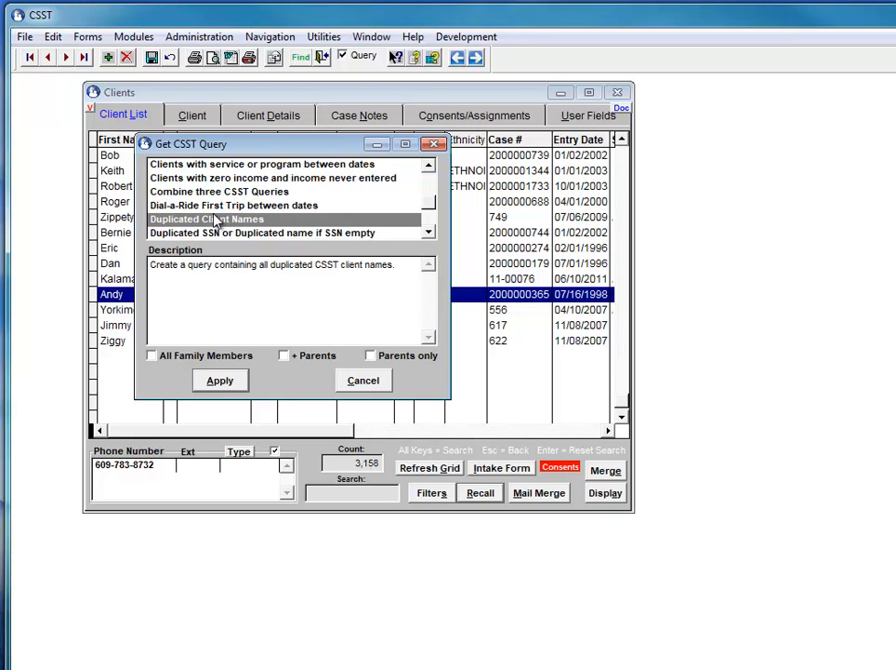
- Apply the Poverty Level query for clients below 100% poverty, using the 2013 federal guidelines and all income codes
key(p)
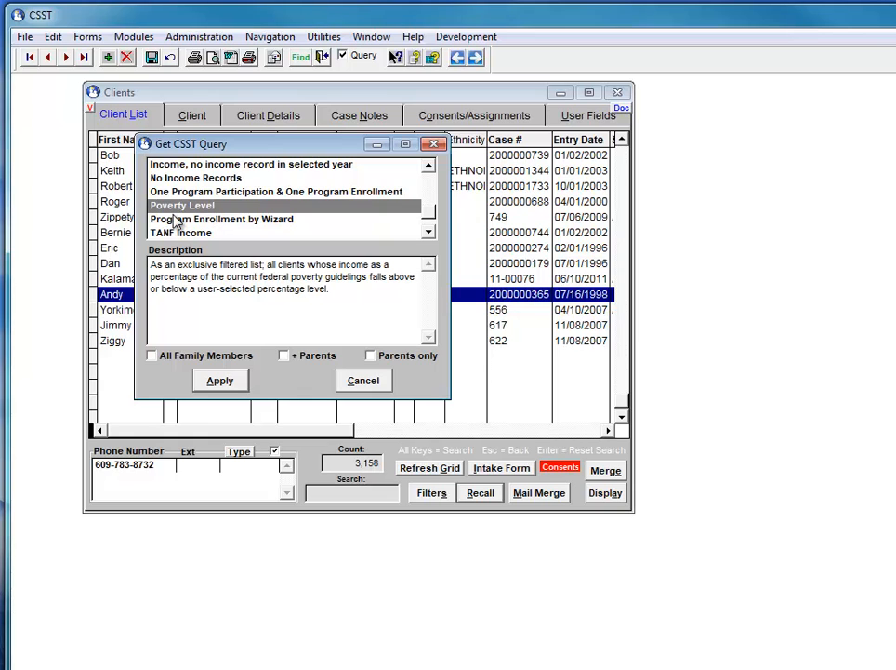
click(221, 383)
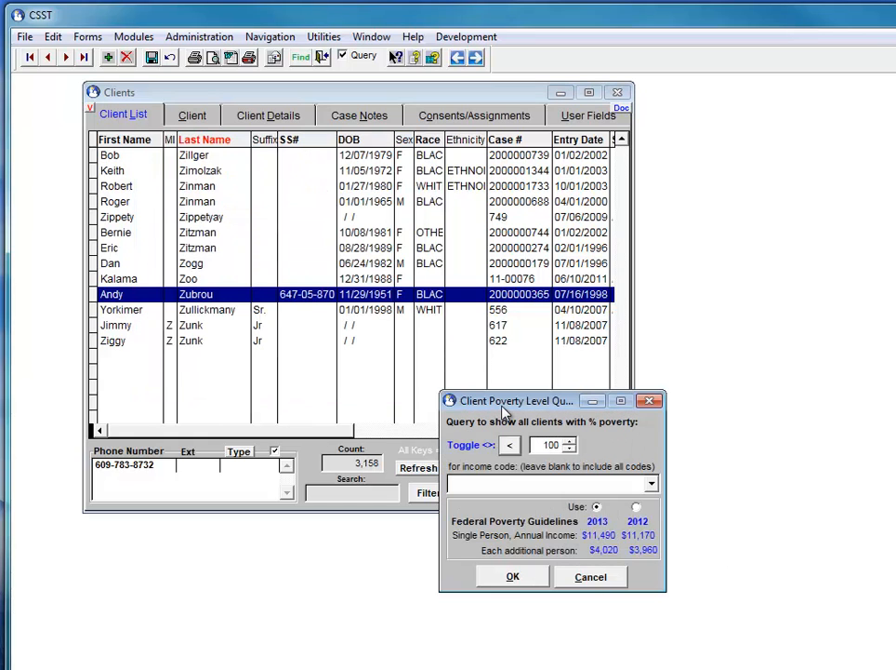
drag(467, 401, 372, 316)
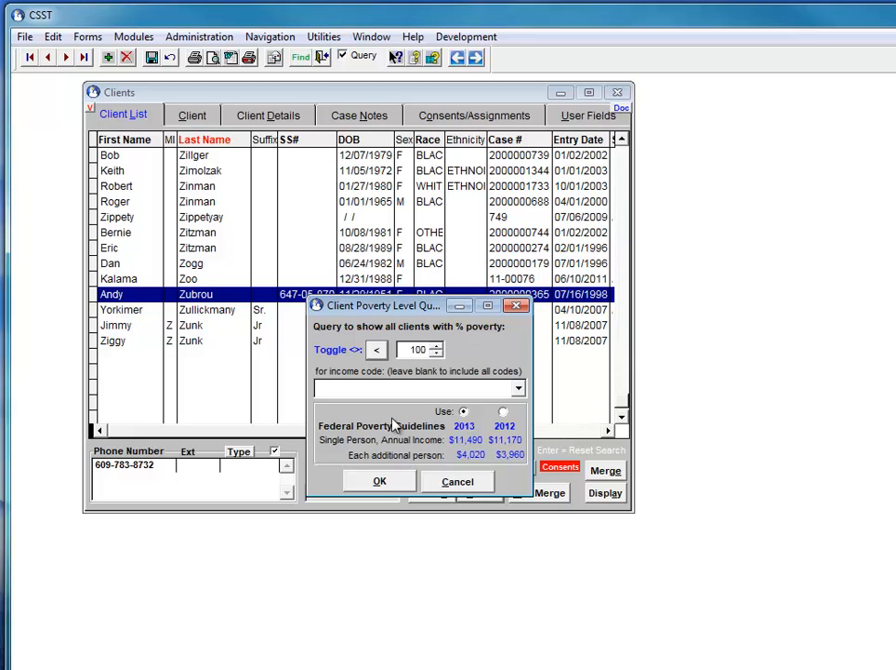
click(376, 350)
click(376, 354)
click(436, 346)
click(435, 346)
click(435, 346)
click(436, 354)
click(504, 412)
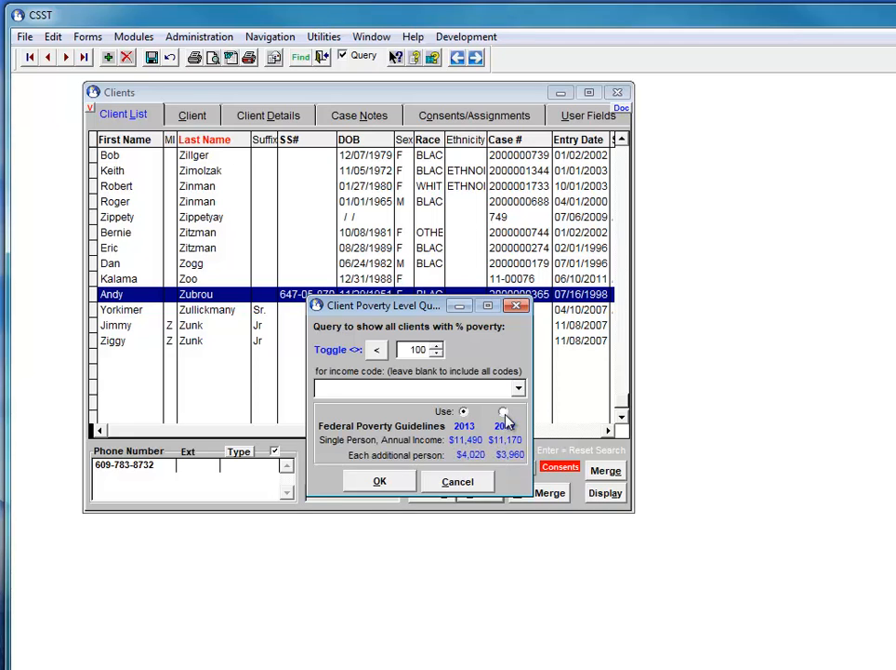
click(380, 483)
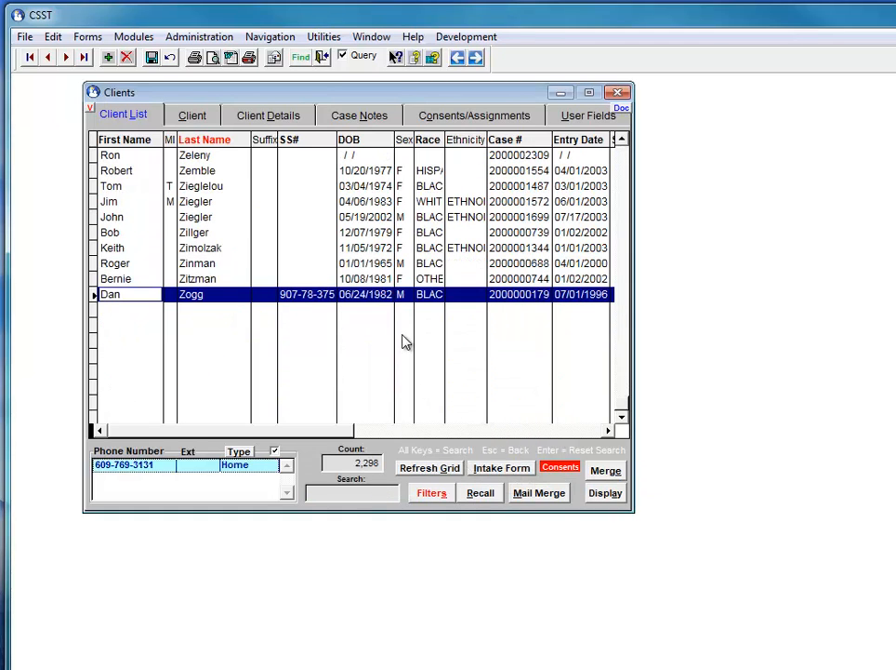
- Recall the CSST query list again and read the descriptions of the two queries about missing income records
scroll(423, 365, up, 6)
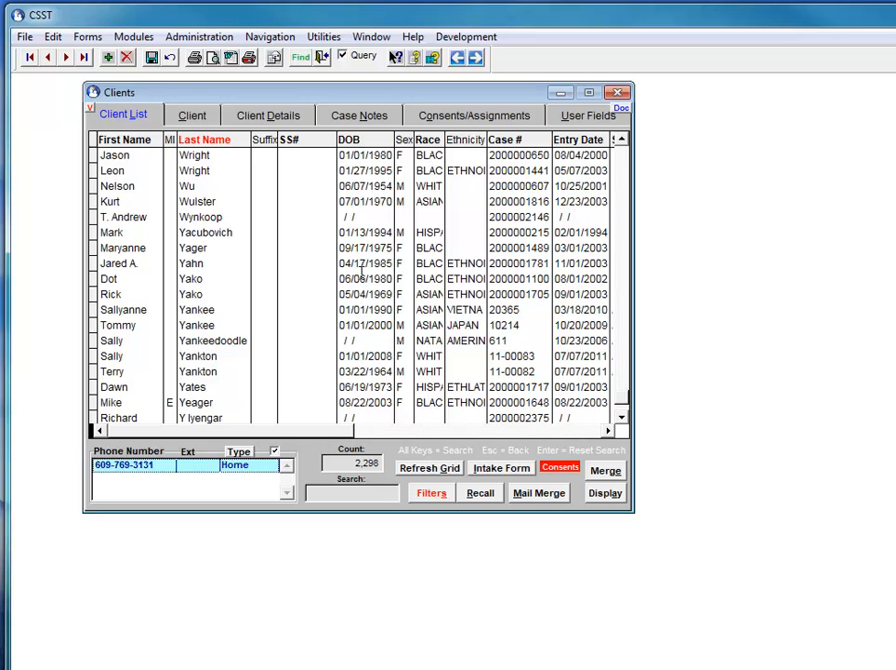
click(480, 493)
click(200, 171)
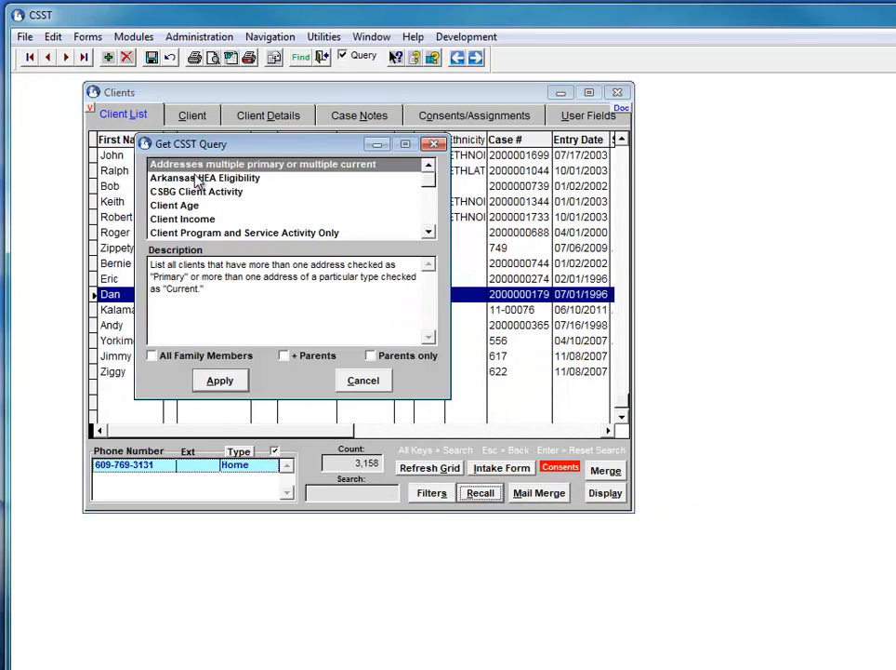
key(i)
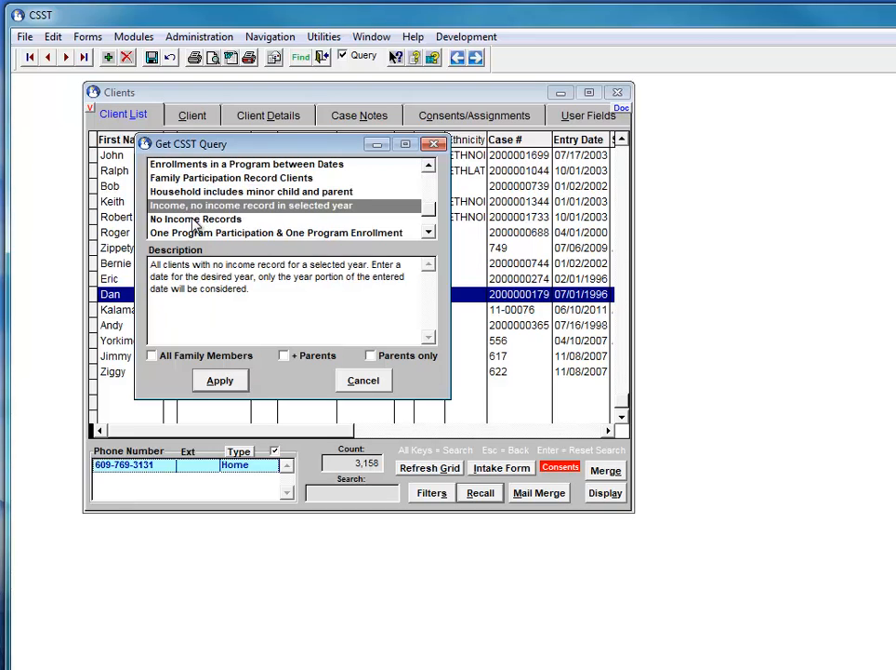
click(212, 220)
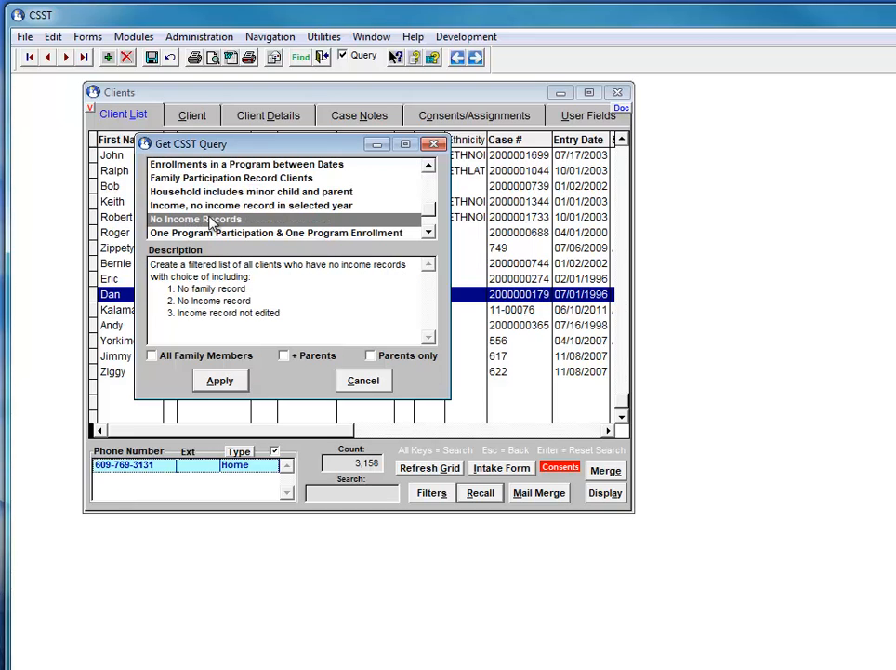
- Find the Client Income query in the CSST query list and start it
click(427, 232)
click(428, 233)
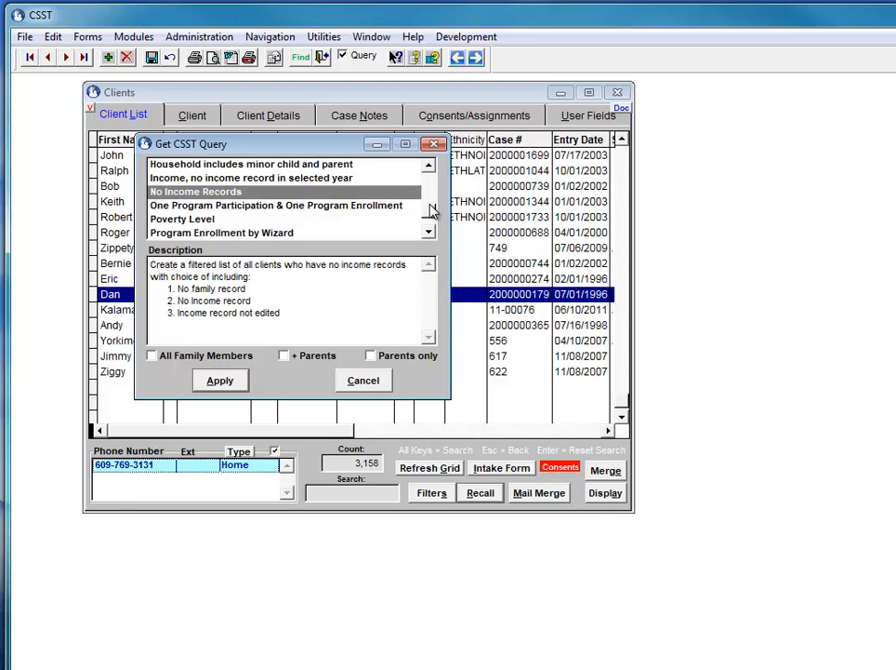
click(430, 191)
click(430, 186)
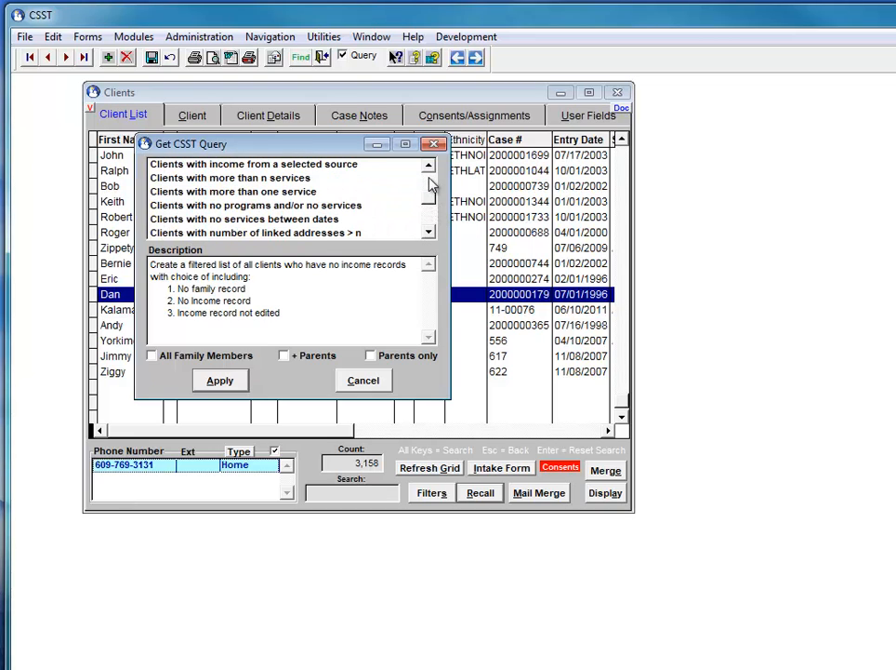
click(431, 186)
click(430, 186)
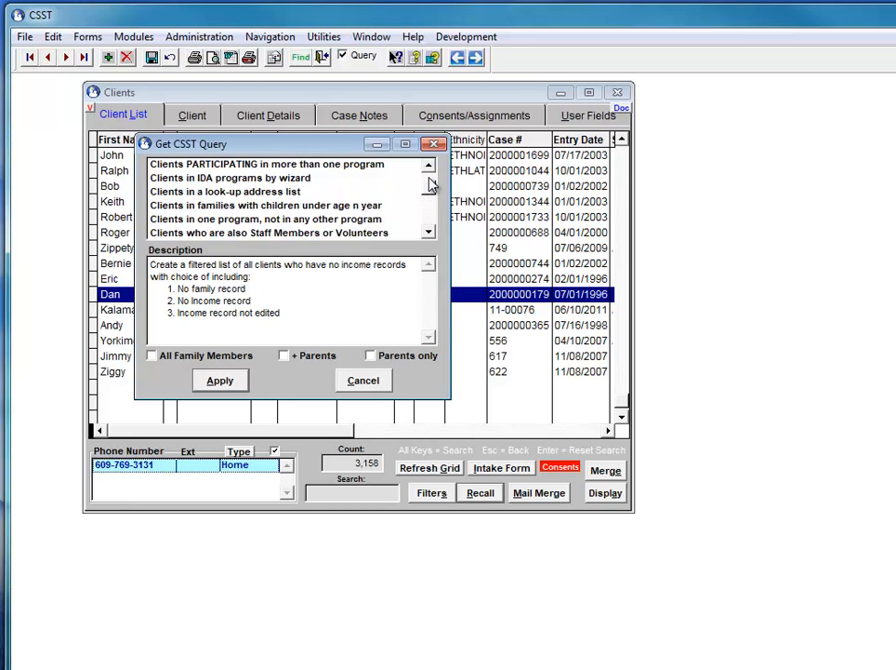
click(431, 186)
click(202, 177)
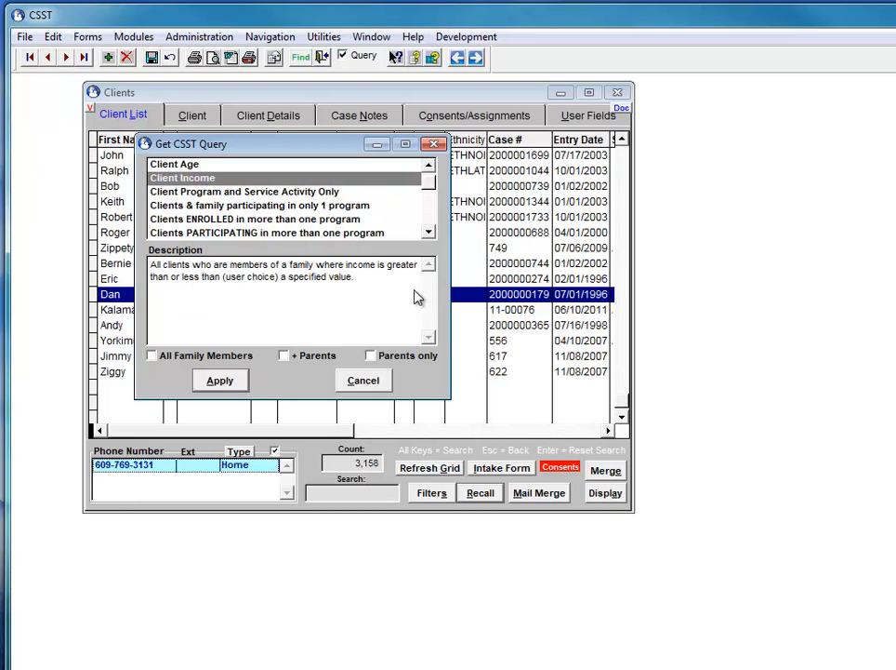
click(218, 381)
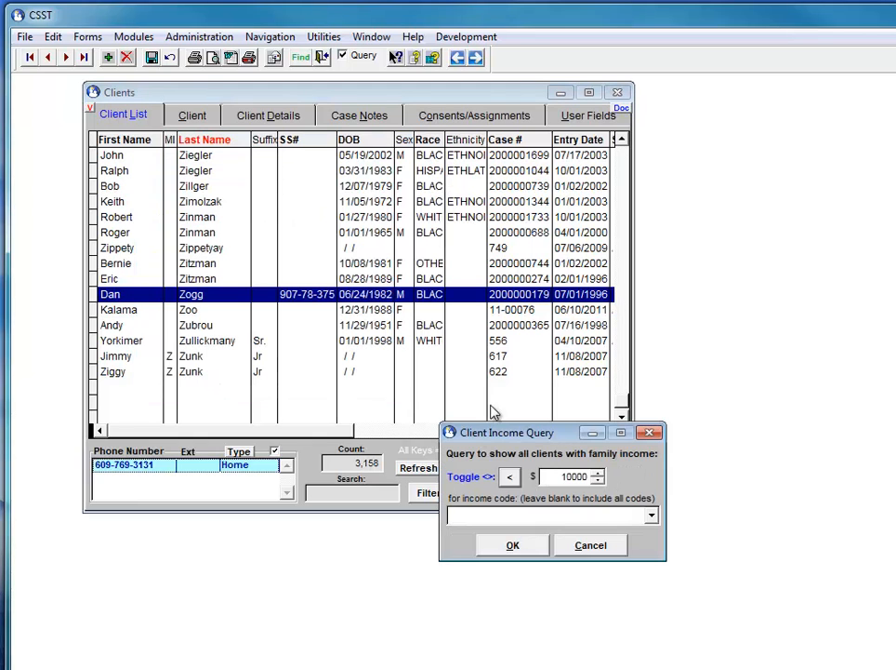
- Filter the client list to clients with family income below $20000, including all income codes
drag(458, 435, 202, 293)
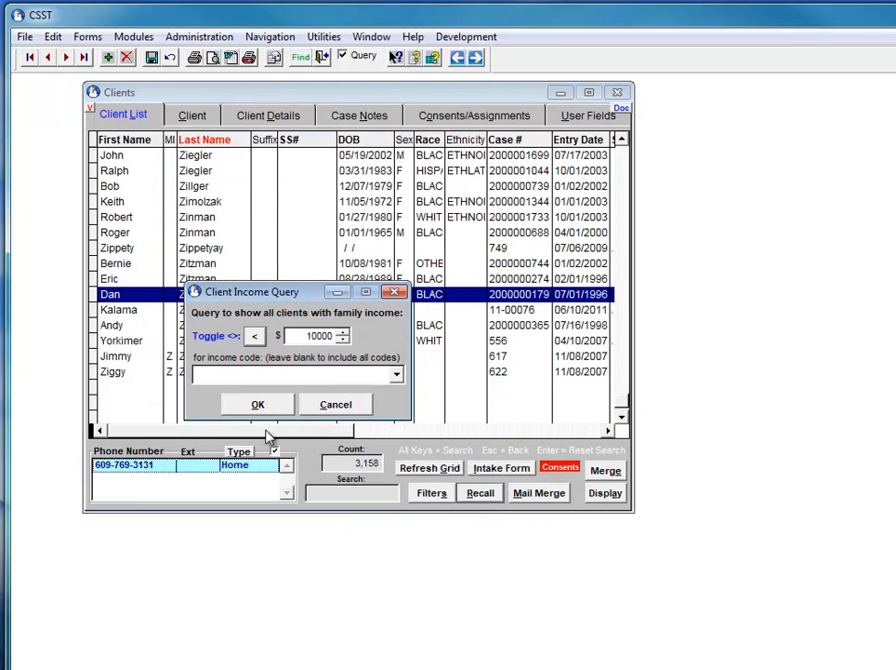
click(259, 339)
click(257, 336)
double_click(305, 337)
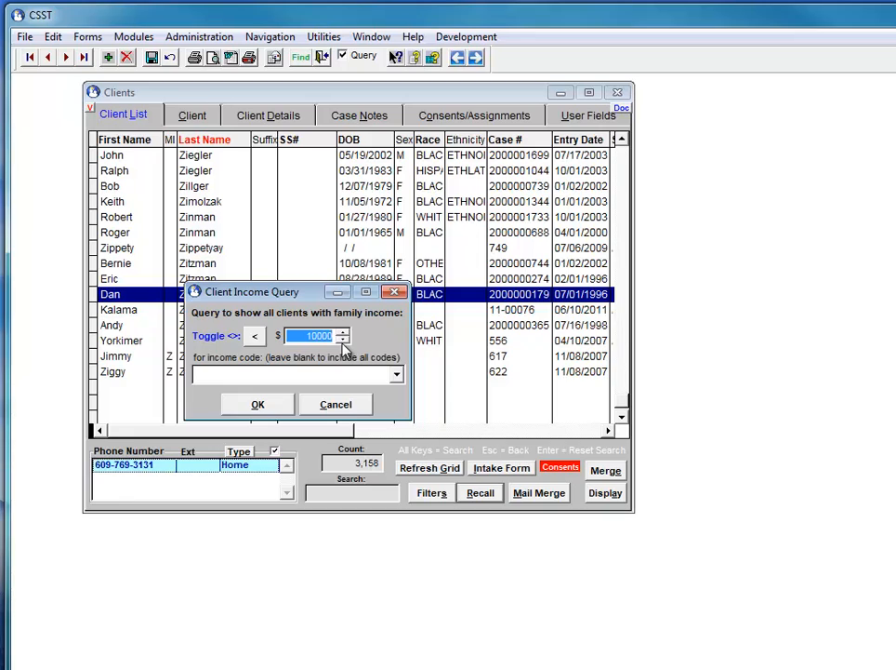
text(20000)
click(258, 410)
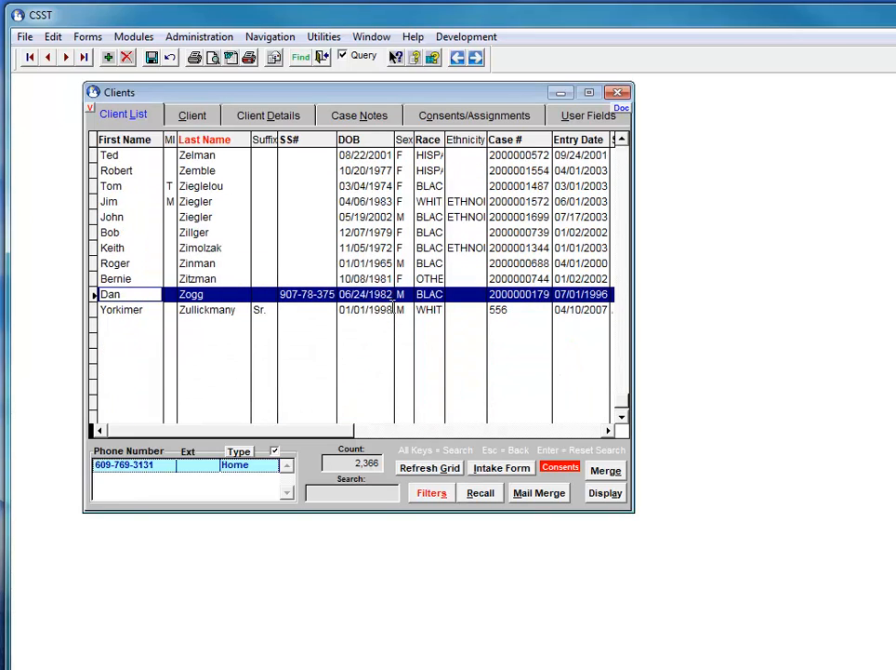